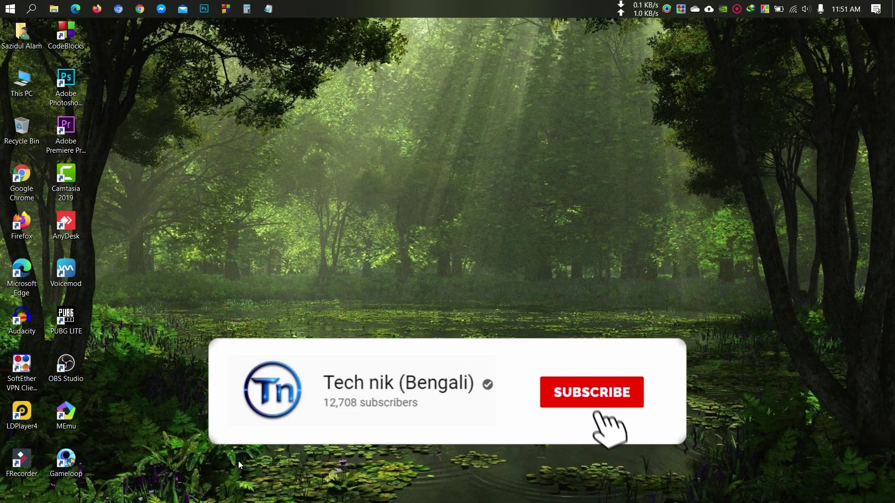
- Open Control Panel by searching Windows for 'control'
click(32, 9)
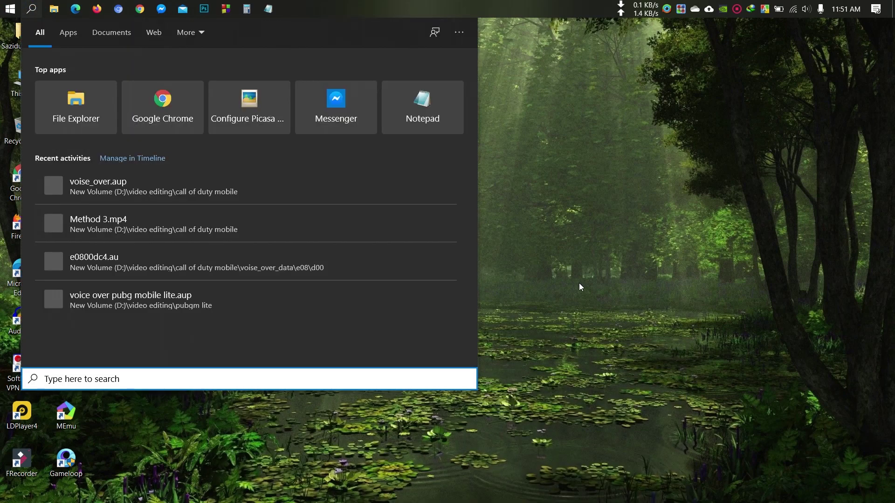
text(control)
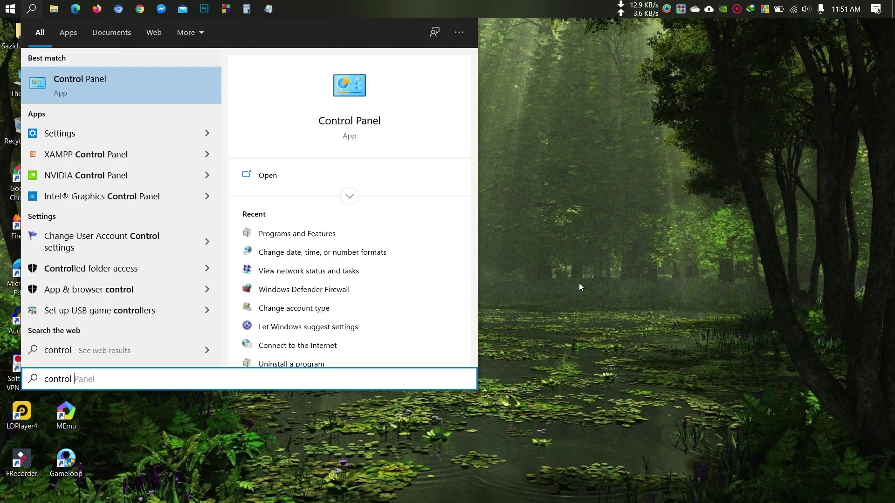
key(Return)
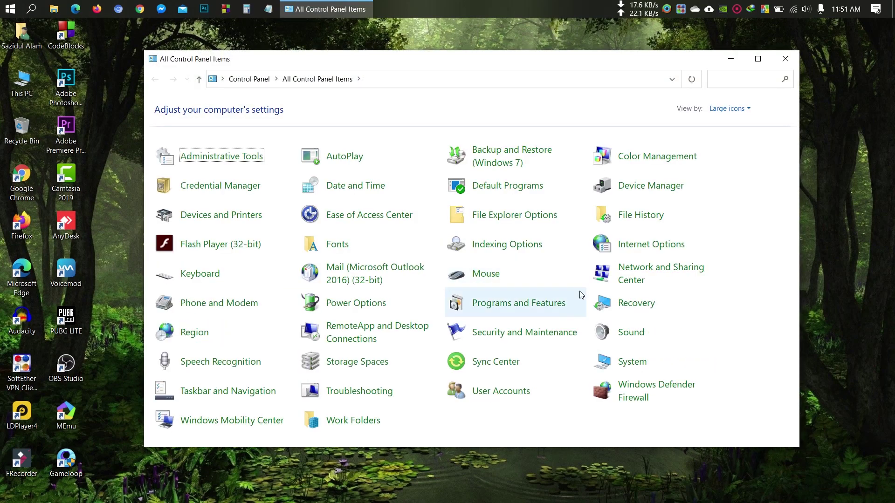
- Switch Control Panel to Category view and go to Uninstall a program
click(744, 112)
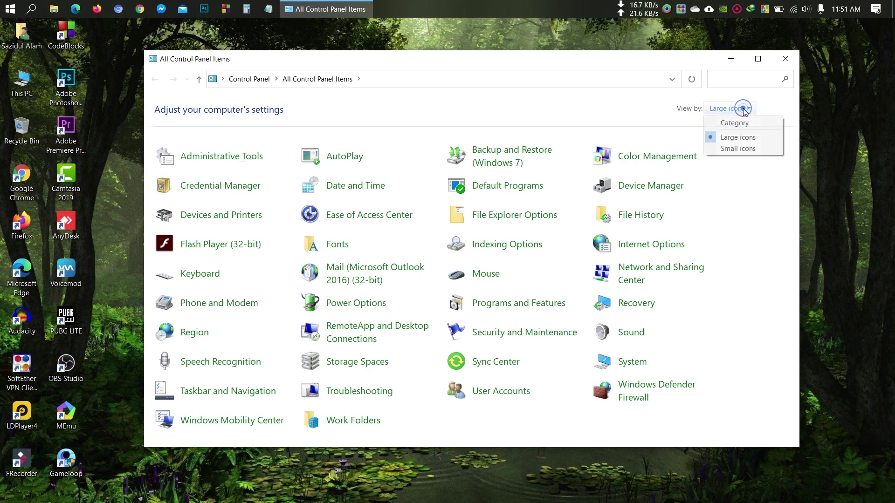
click(737, 123)
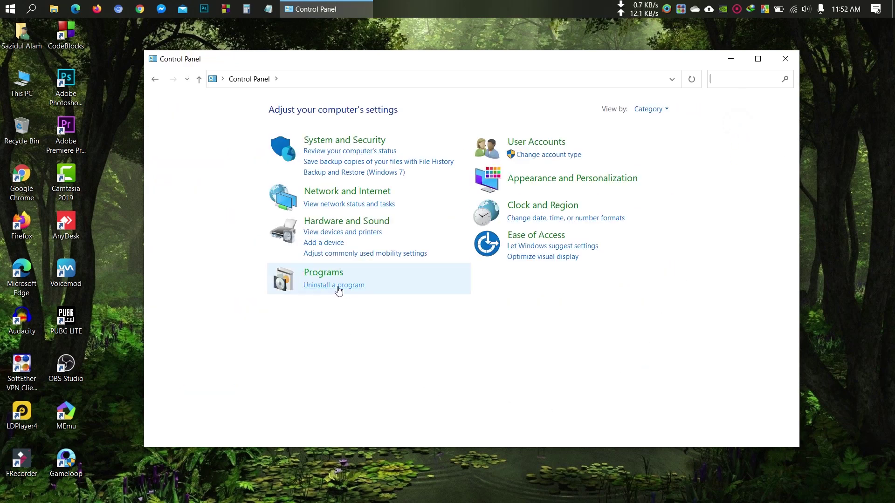
click(357, 291)
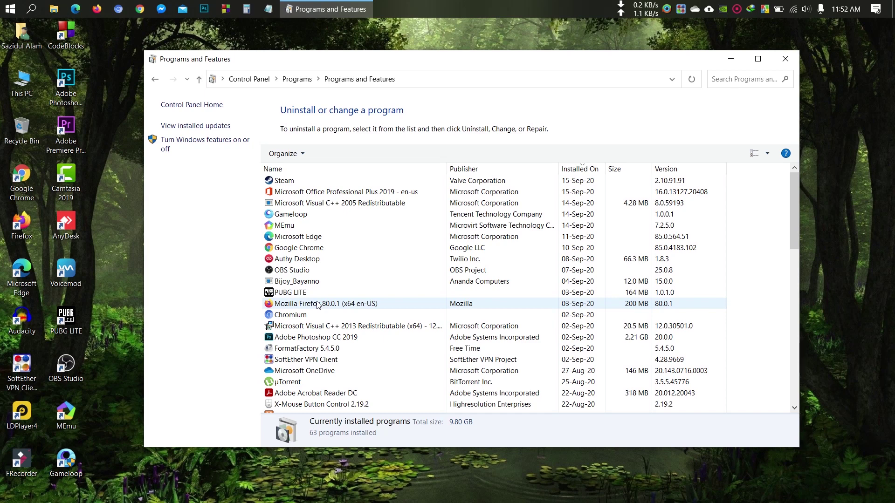
- Uninstall Gameloop through Uninstall/Change, confirming removal and dismissing the finished uninstaller
click(307, 217)
click(355, 156)
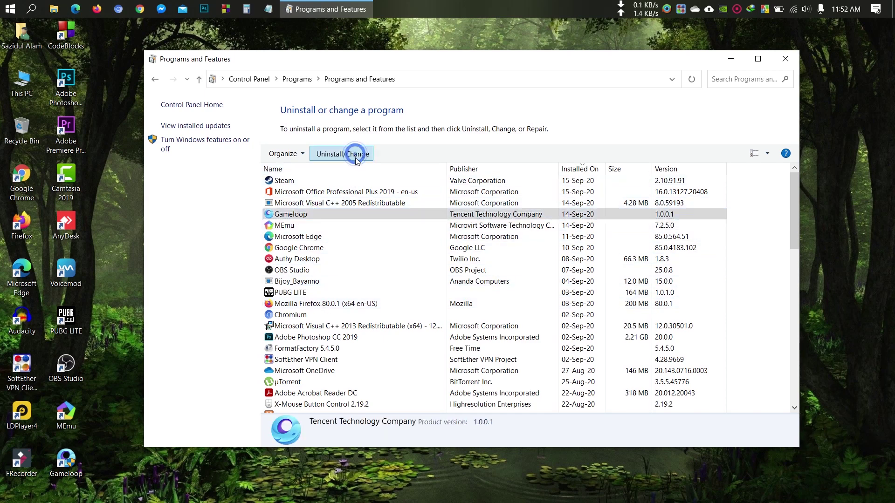
click(356, 210)
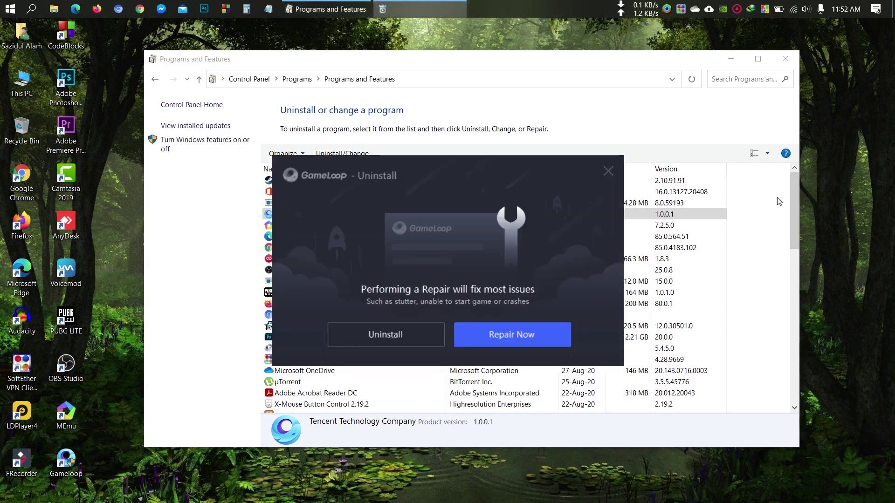
click(785, 58)
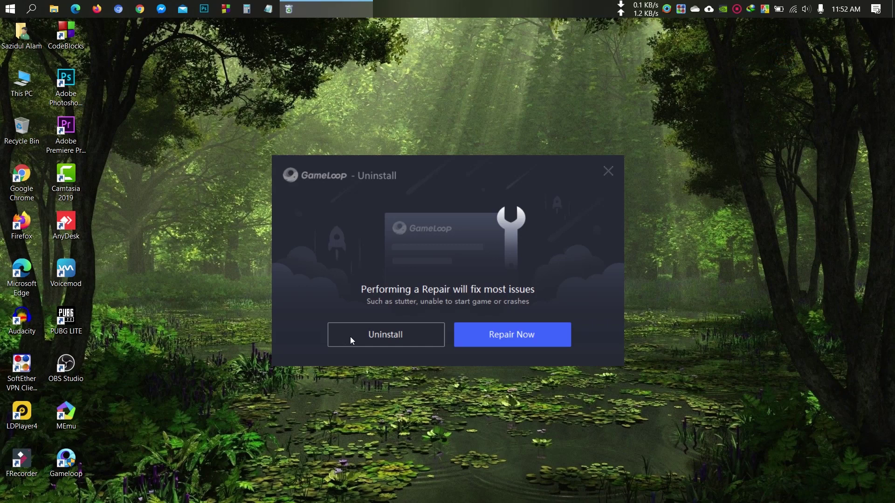
click(384, 337)
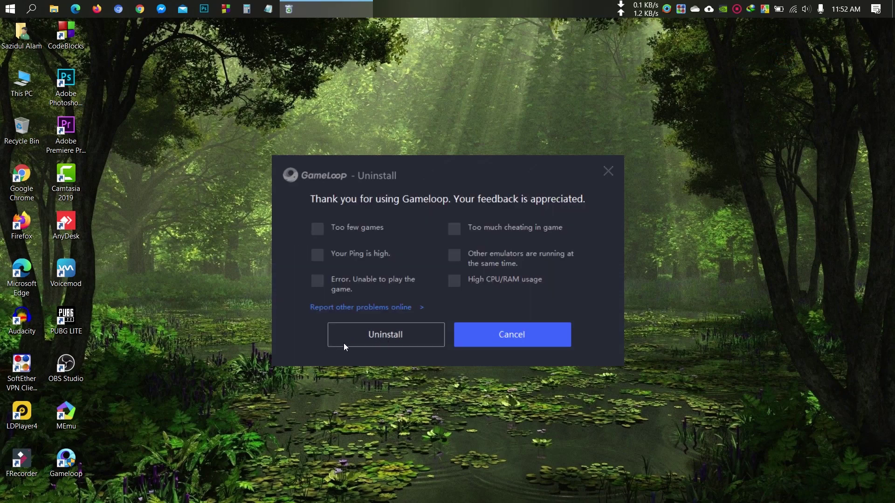
click(365, 338)
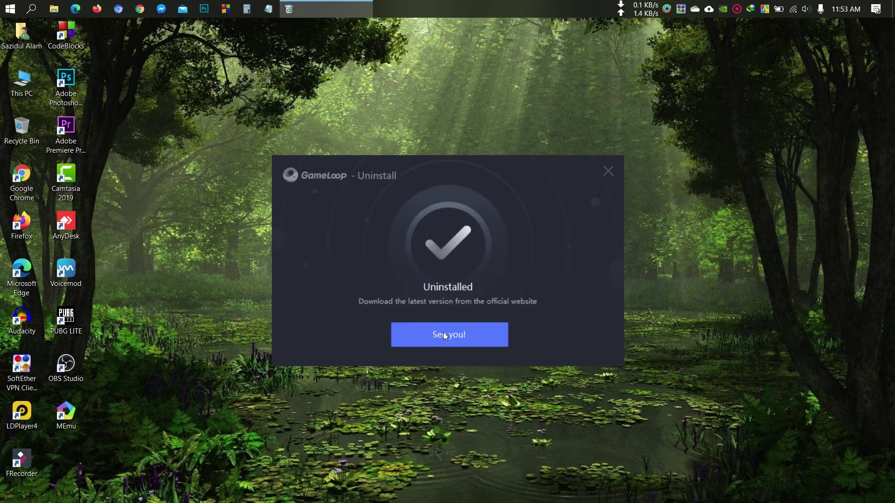
click(460, 337)
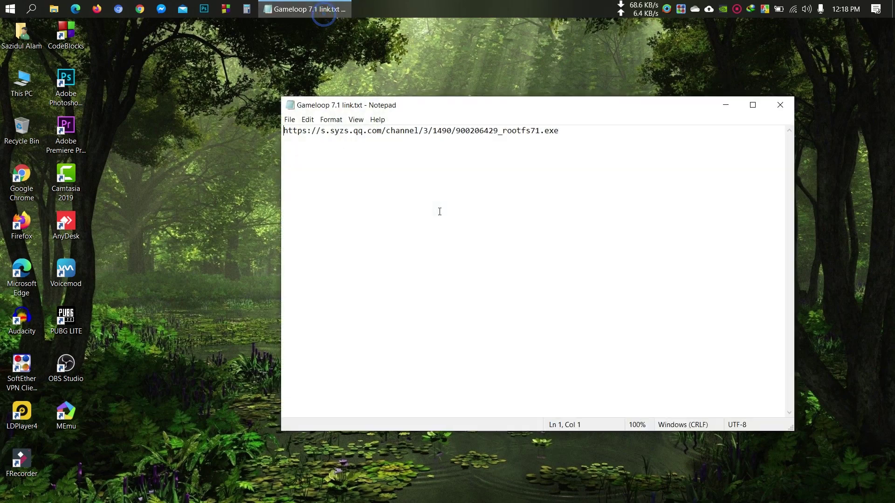
- Copy the download URL from 'Gameloop 7.1 link.txt' and close Notepad
triple_click(577, 134)
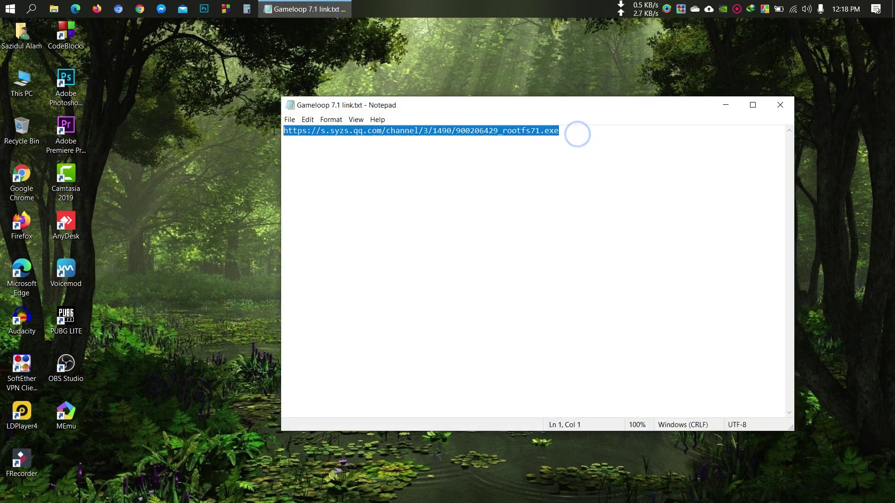
click(585, 144)
ctrl+scroll(548, 191, up, 6)
key(shift+Left)
key(shift+Home)
right_click(438, 138)
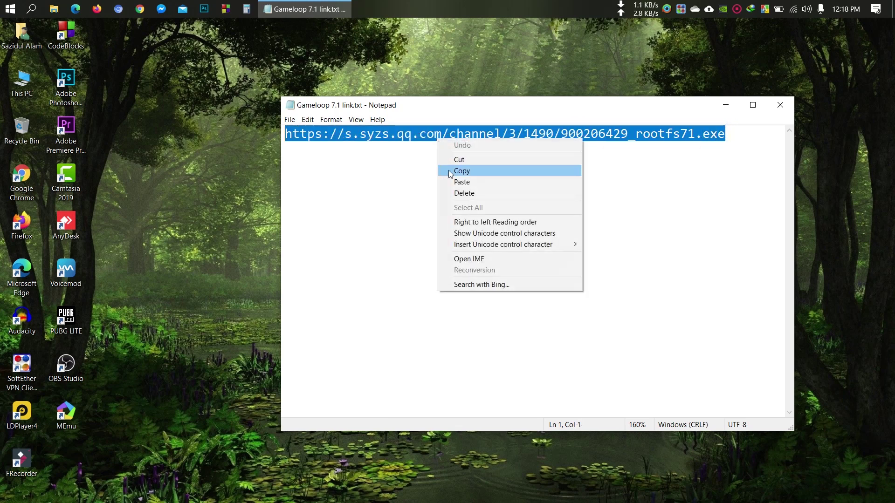
click(450, 171)
click(784, 108)
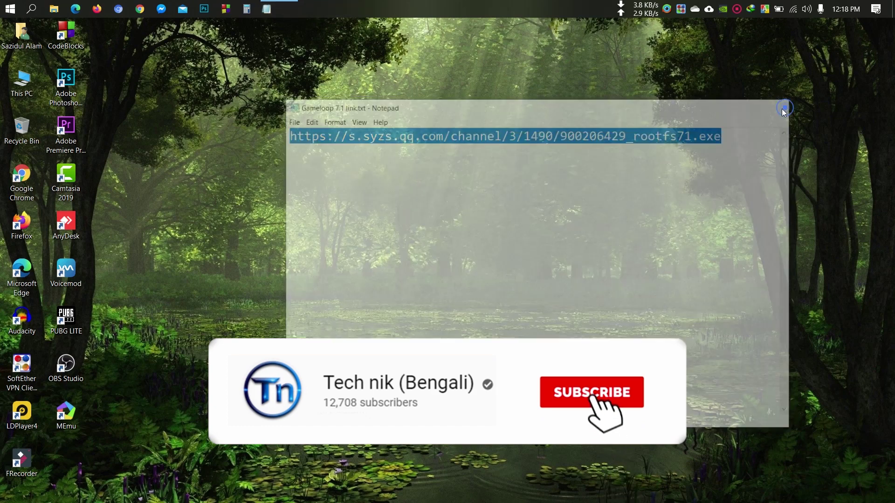
- Paste the link into Chrome and download 900206429_rootfs71_2.exe via IDM, then close Chrome
click(139, 14)
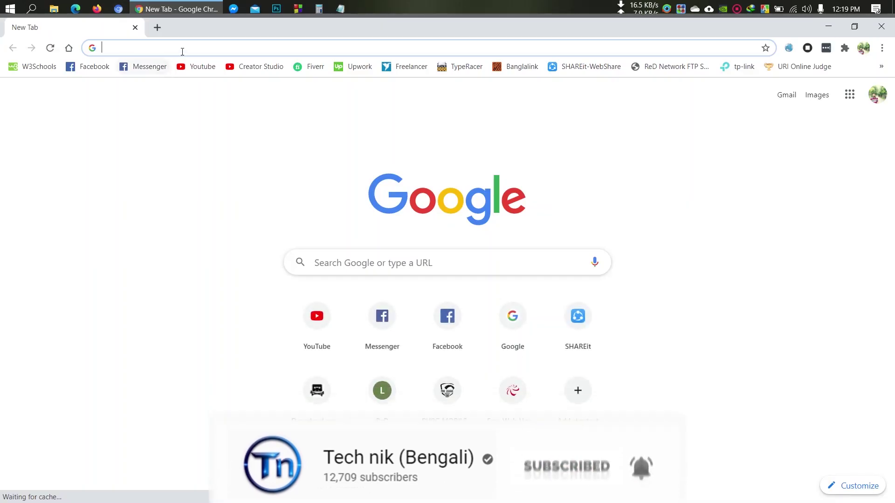
right_click(190, 46)
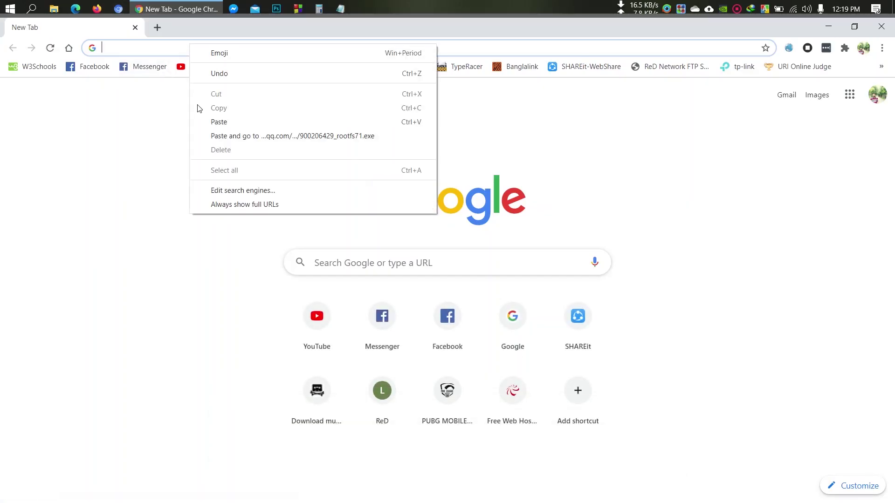
click(210, 121)
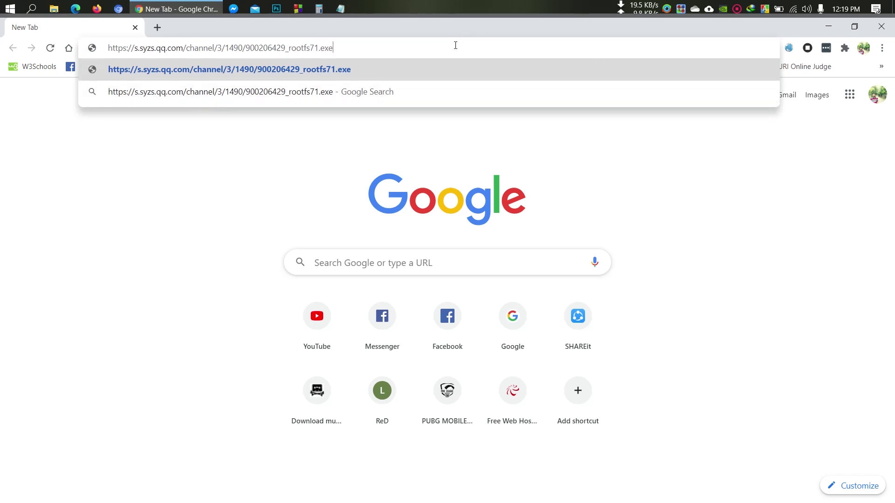
key(Return)
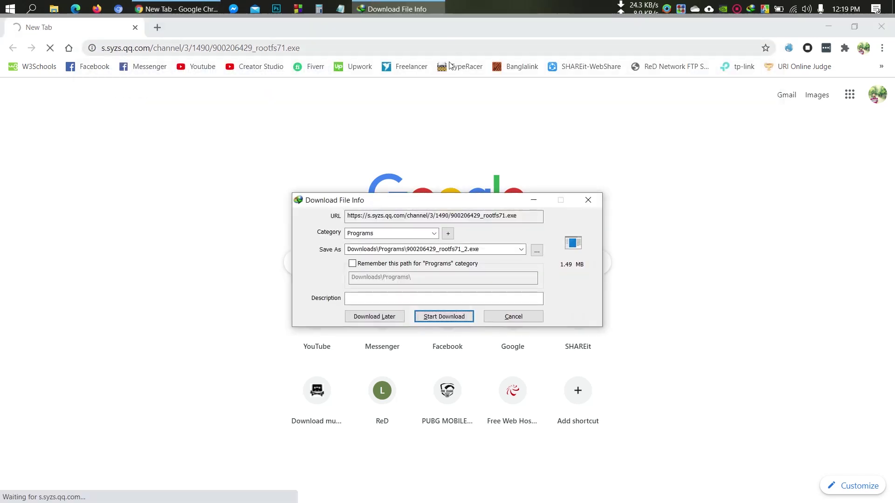
click(455, 321)
click(881, 27)
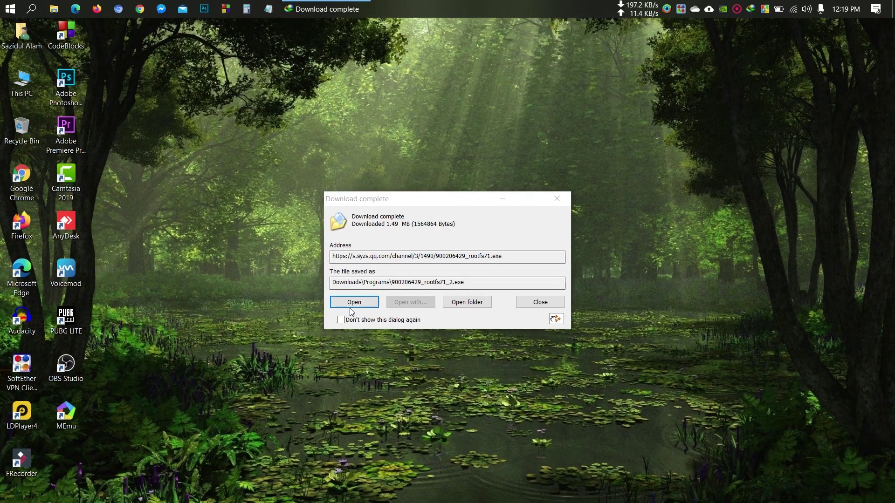
- Install Gameloop to D:\Program Files\TxGameAssistant\ with the create-shortcuts option ticked
click(354, 302)
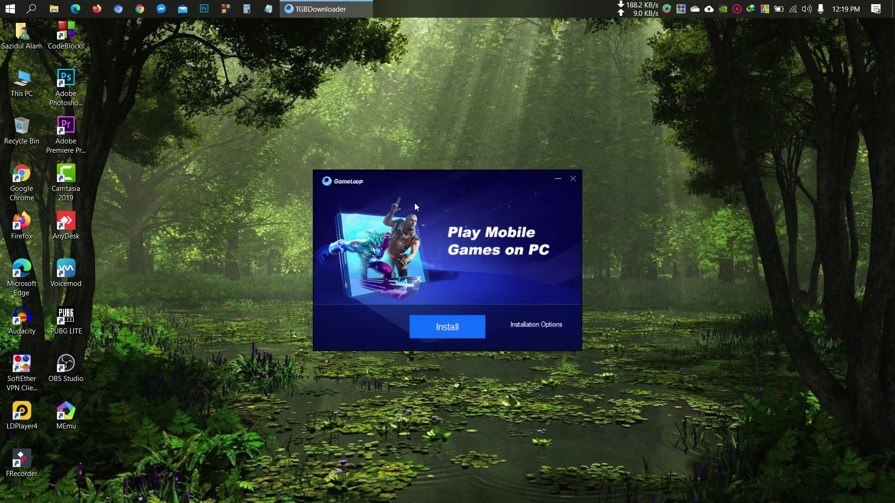
click(542, 325)
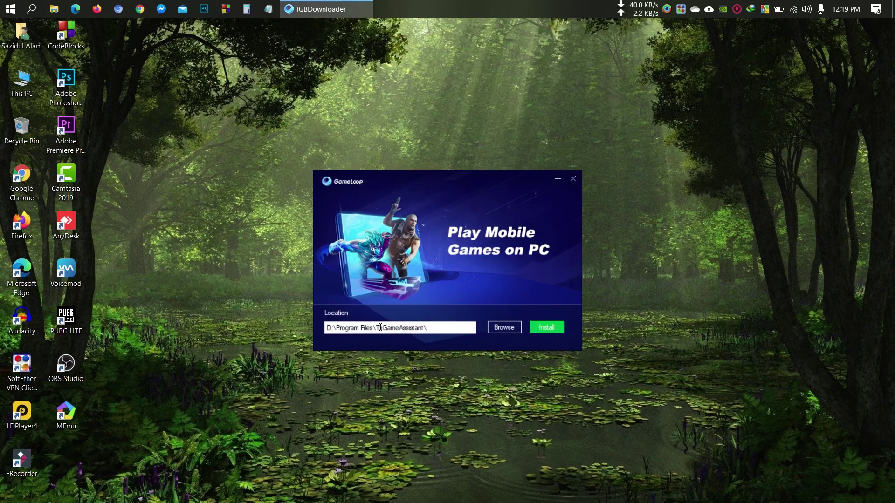
drag(437, 328, 325, 330)
click(441, 331)
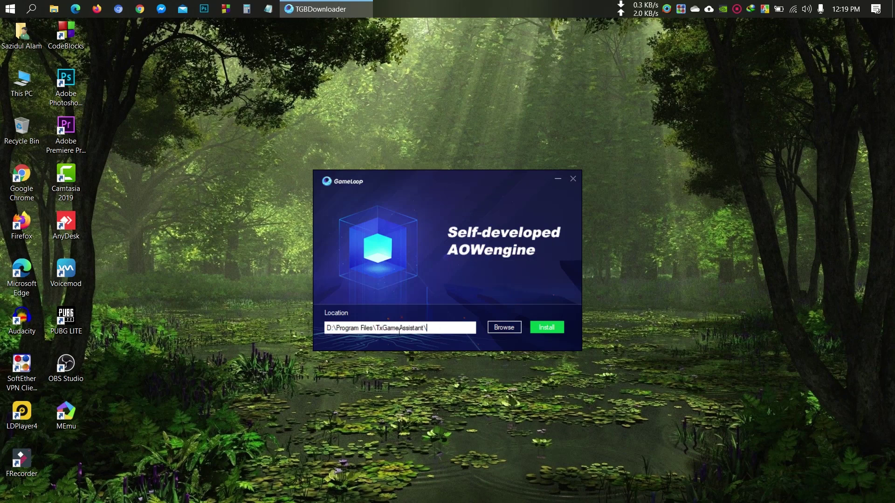
click(553, 328)
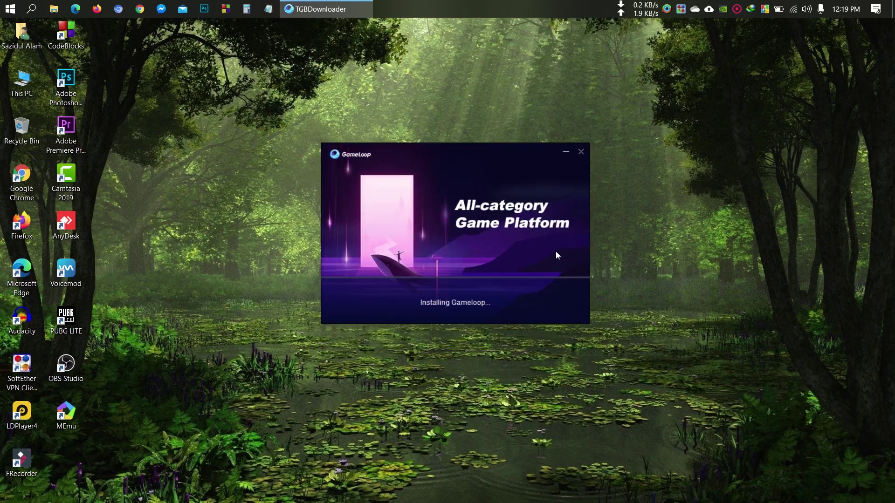
click(514, 301)
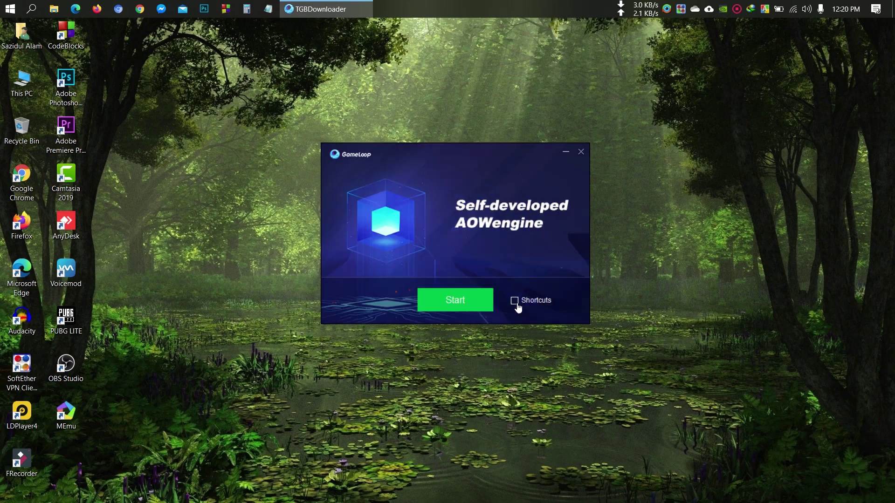
- Launch Gameloop and search the Game Center for 'lite'
click(451, 307)
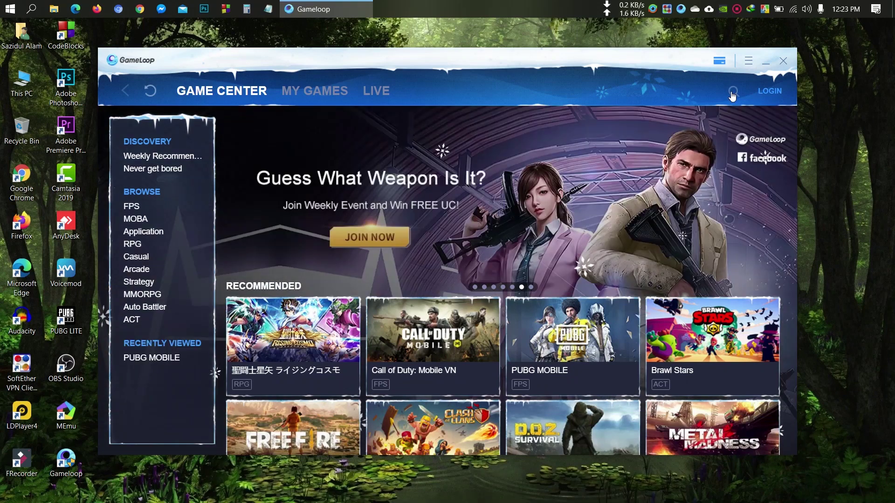
click(731, 93)
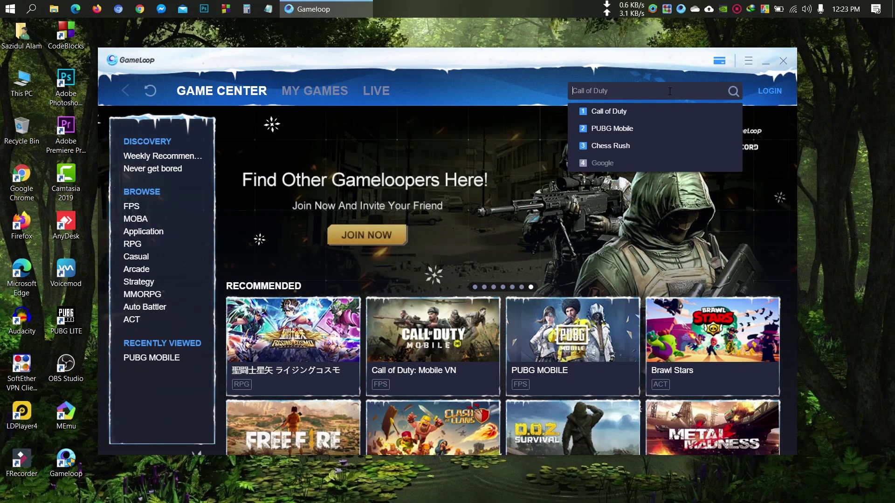
text(lite)
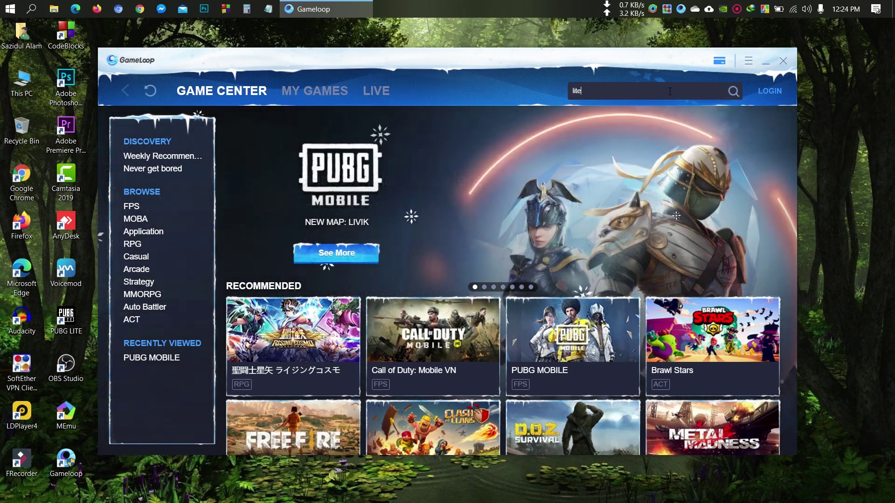
key(Return)
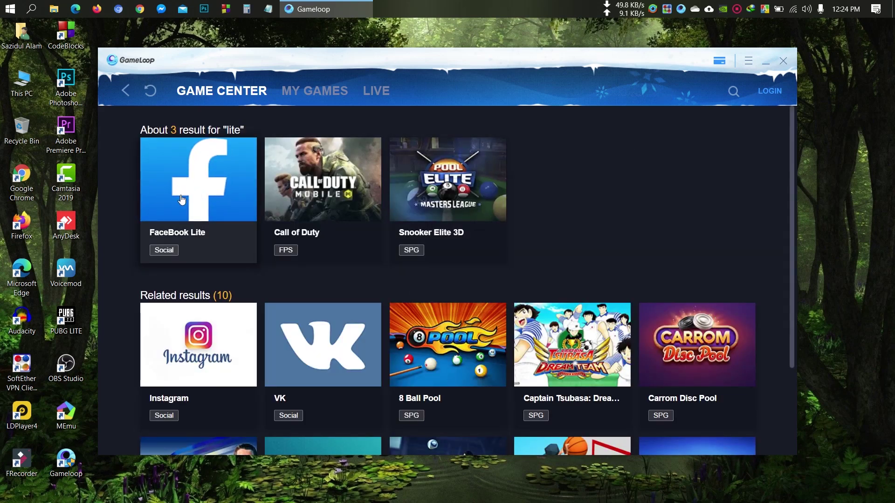
- Run FaceBook Lite in the emulator, then return Game Center to its home page
click(186, 181)
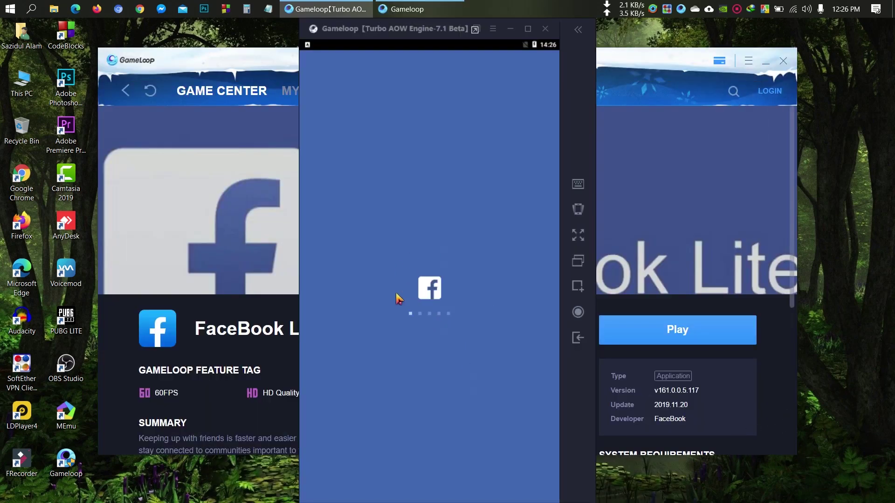
click(578, 338)
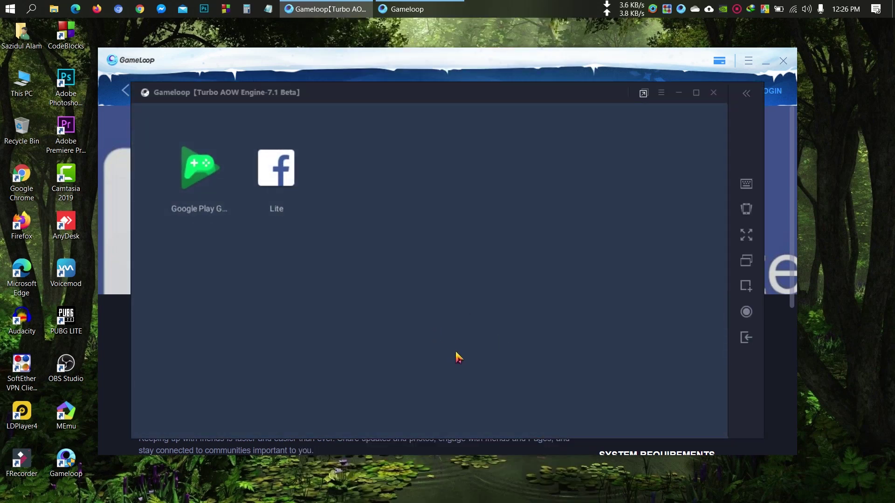
click(536, 66)
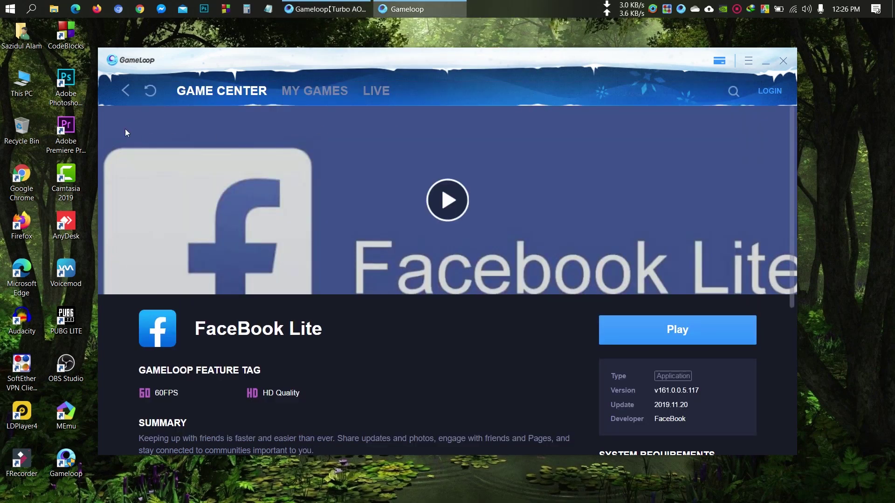
click(218, 96)
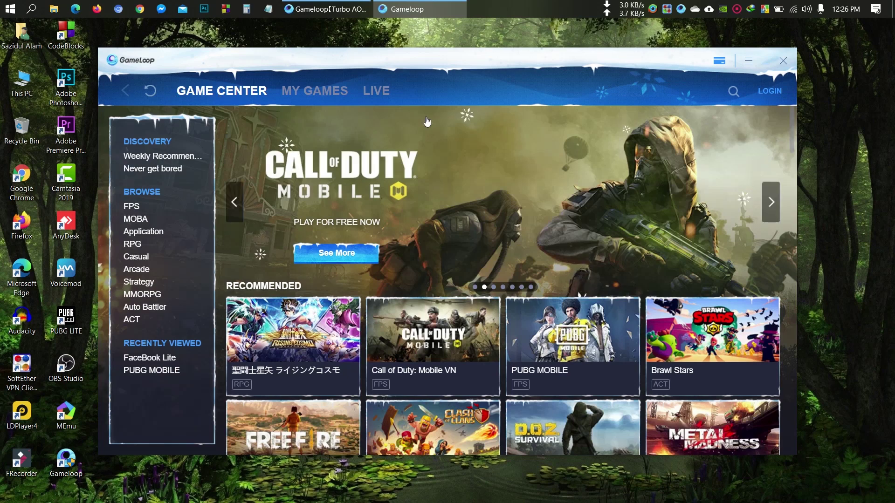
- Close the Game Center window to reveal the emulator's Android home screen
click(783, 61)
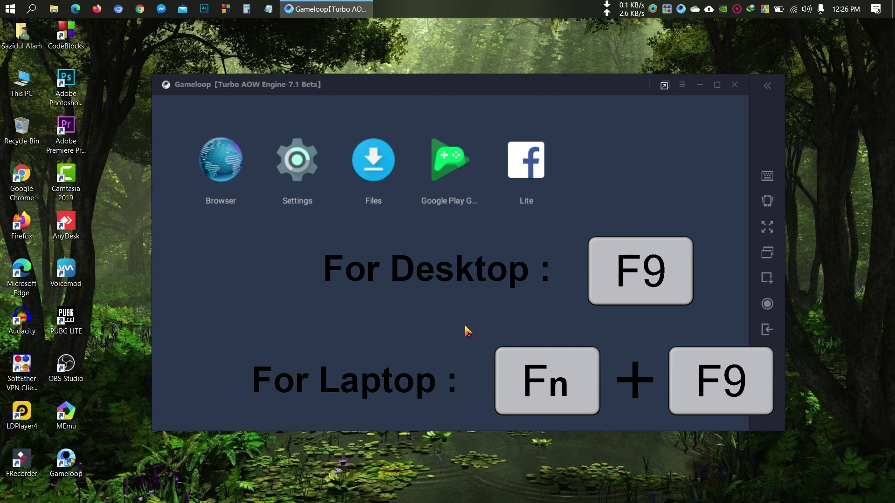
- In the emulator's Browser, go to play.google.com and choose to open it with Play Store
click(226, 181)
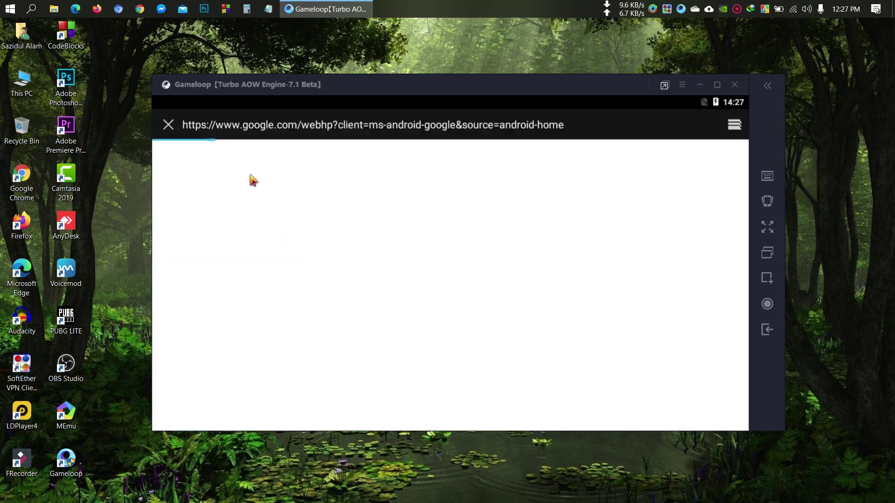
click(288, 127)
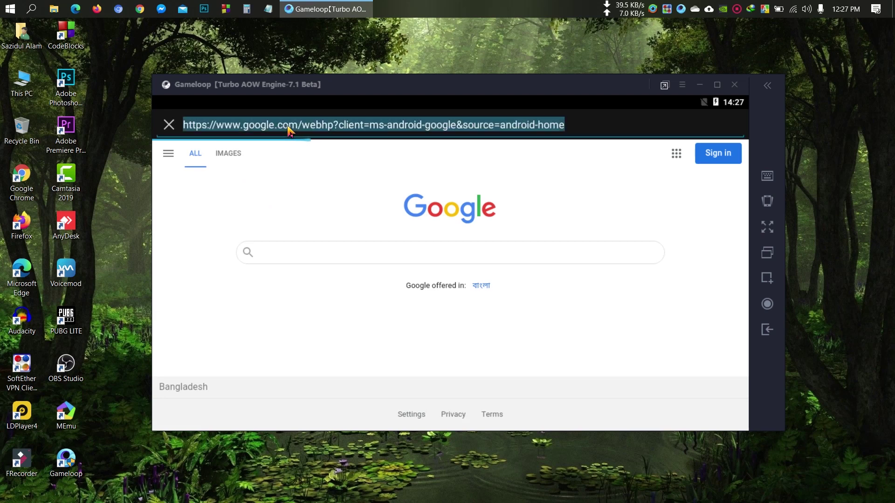
text(plo)
key(BackSpace)
text(l)
key(BackSpace)
text(ay)
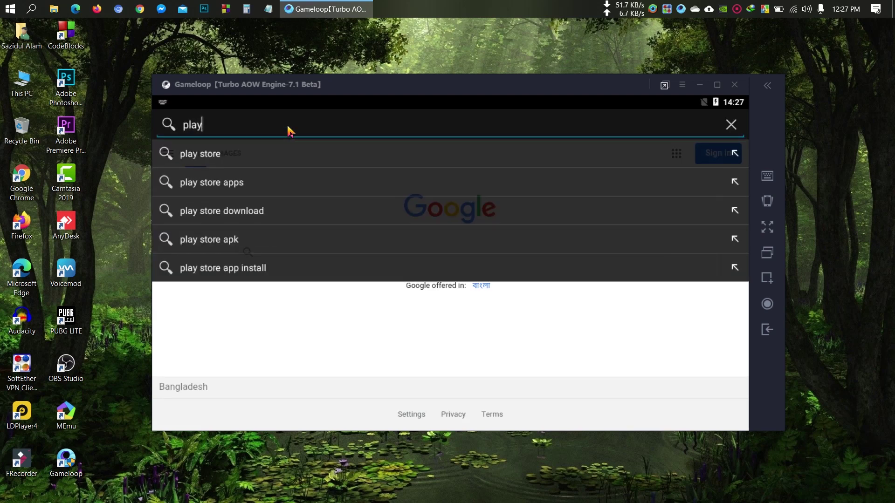
text(.google.com)
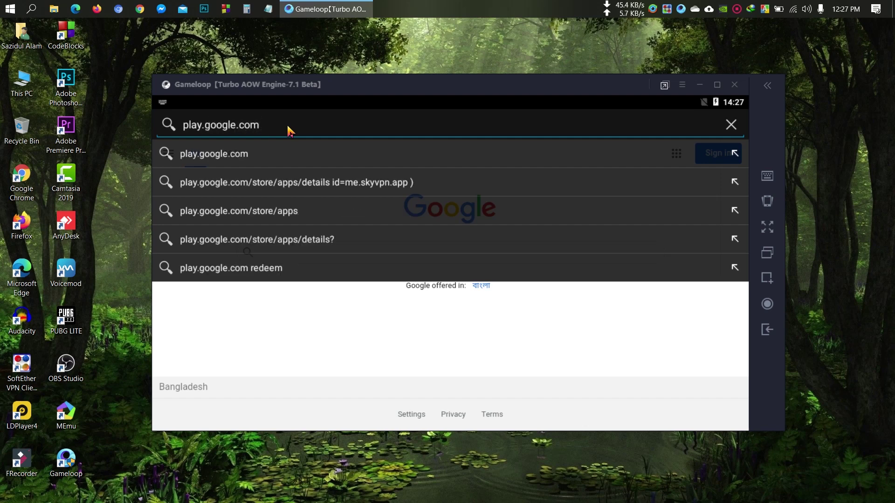
key(Return)
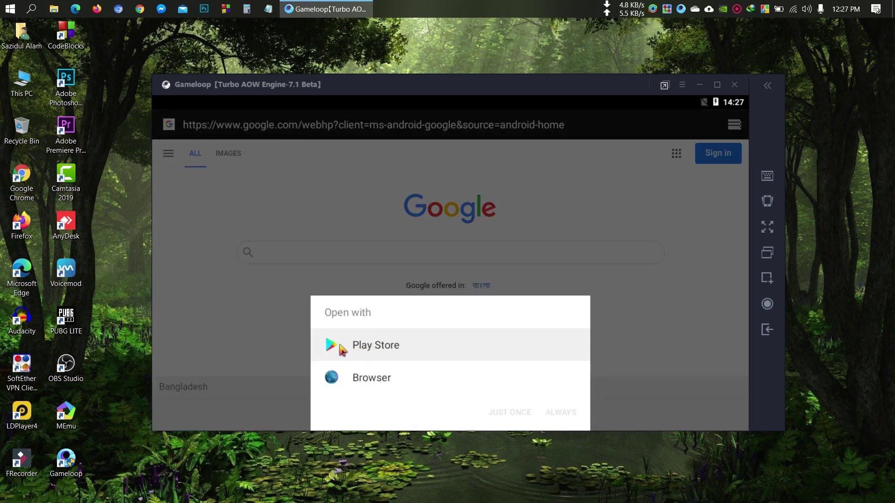
click(400, 345)
- Always open such links in Play Store, disable Google Drive backup, and accept Google services terms
click(565, 413)
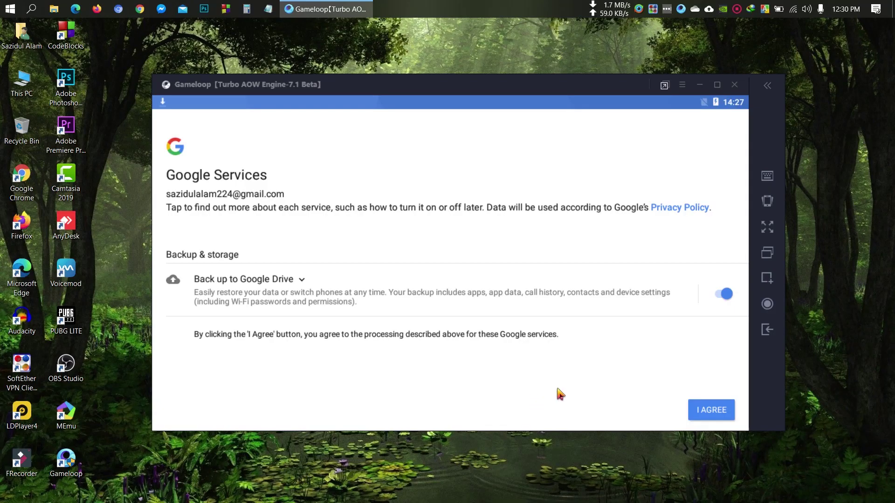
click(720, 294)
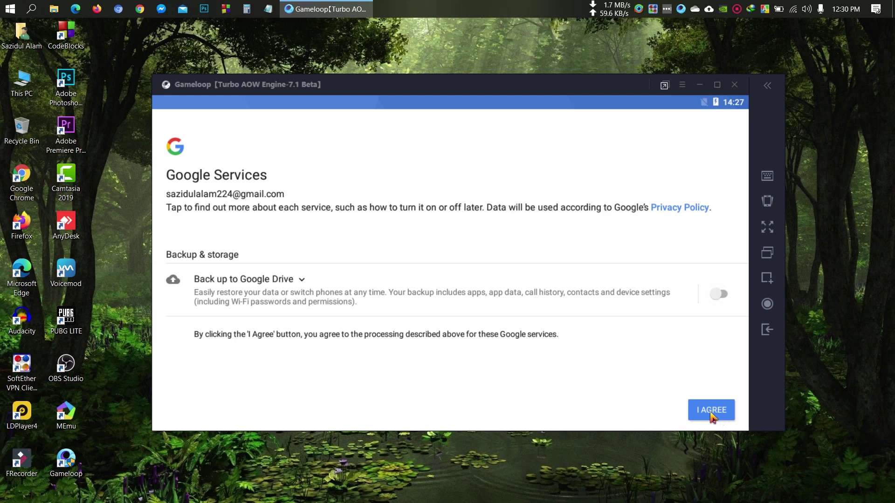
click(711, 410)
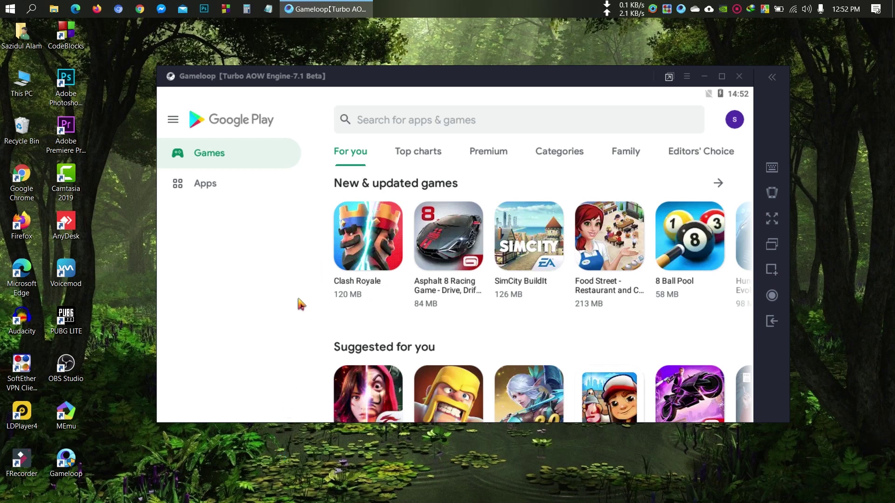
- Search the Play Store for 'pubg mobile' and install PUBG MOBILE - NEW ERA
click(489, 125)
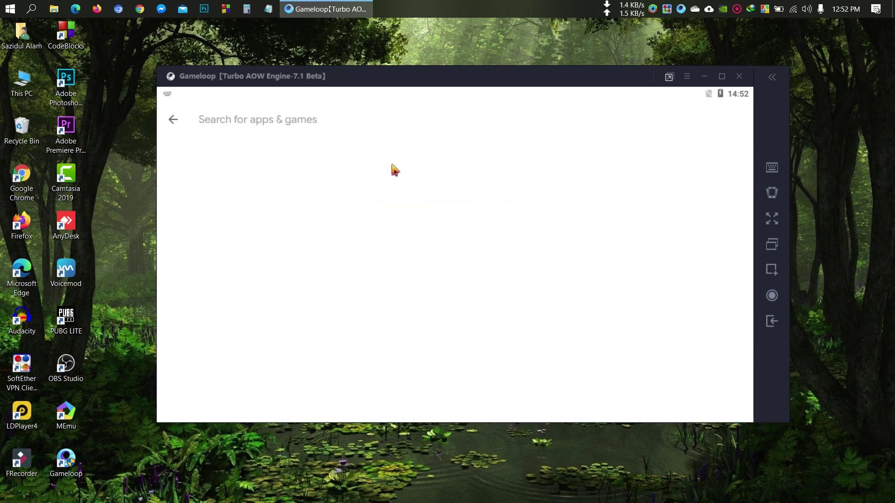
text(ubg mobile)
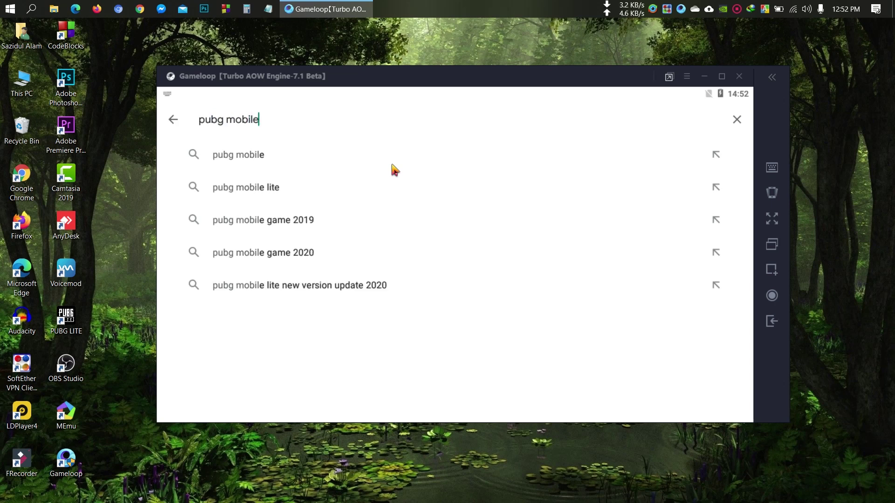
key(Return)
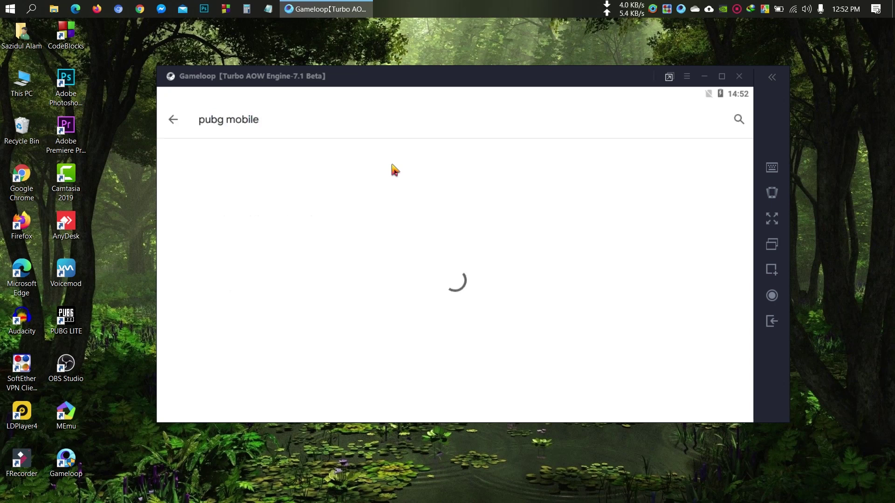
click(672, 169)
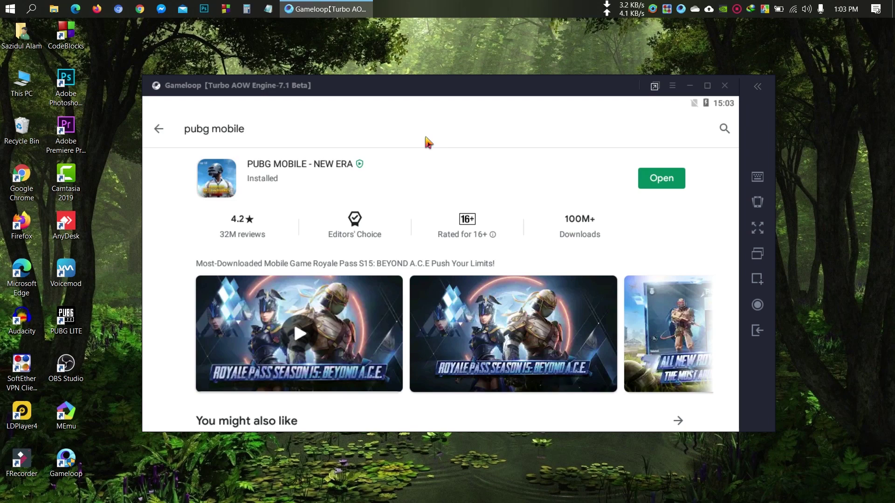
- Search the Play Store for 'cod', start installing Call of Duty: Mobile, and view its details
click(424, 139)
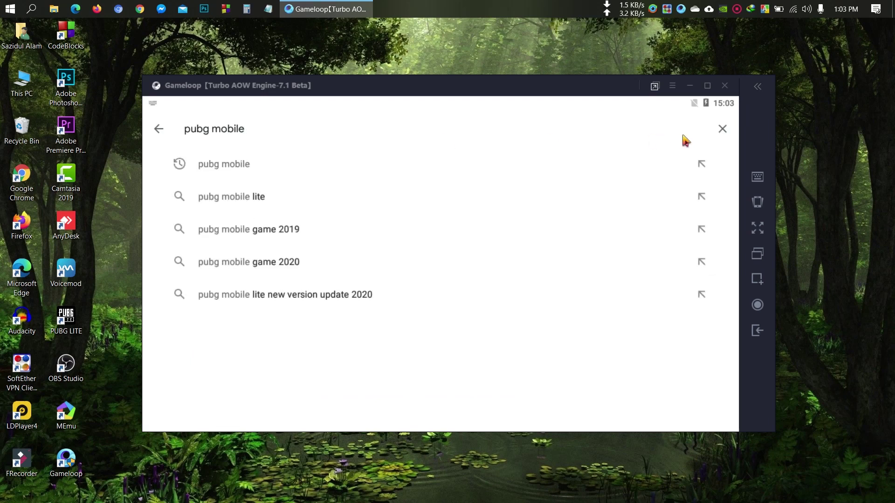
click(723, 130)
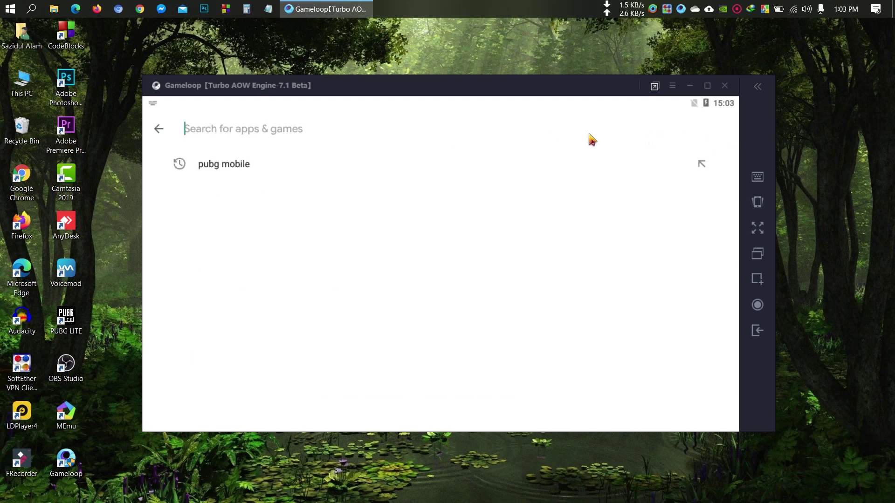
text(cod)
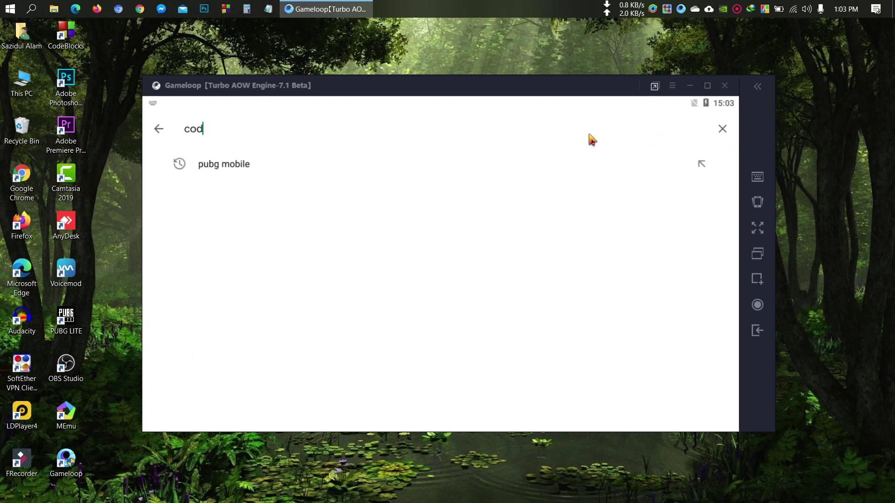
key(Return)
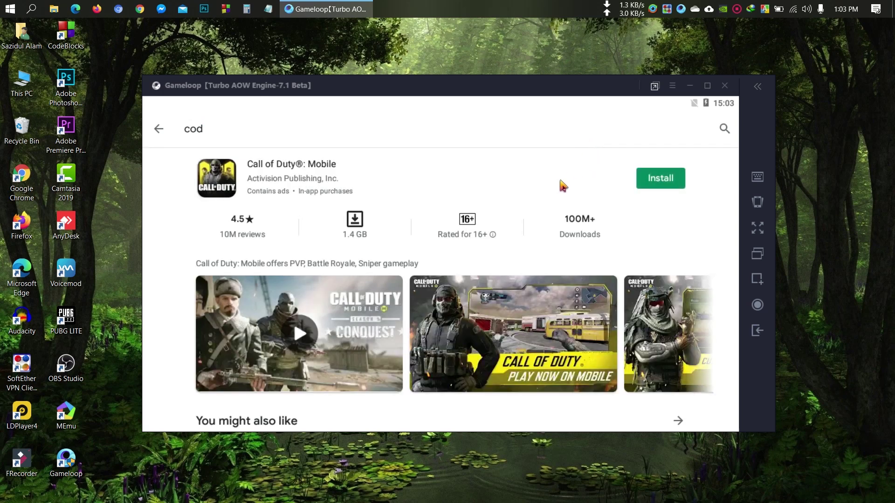
click(663, 184)
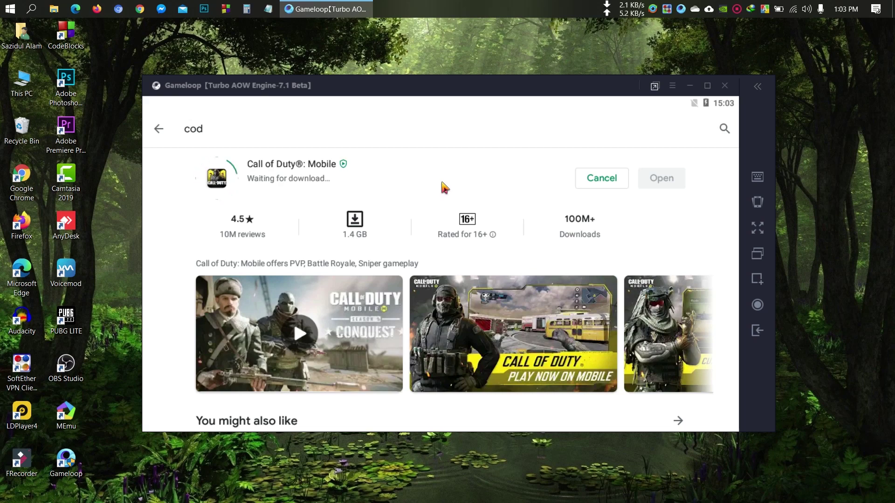
click(329, 169)
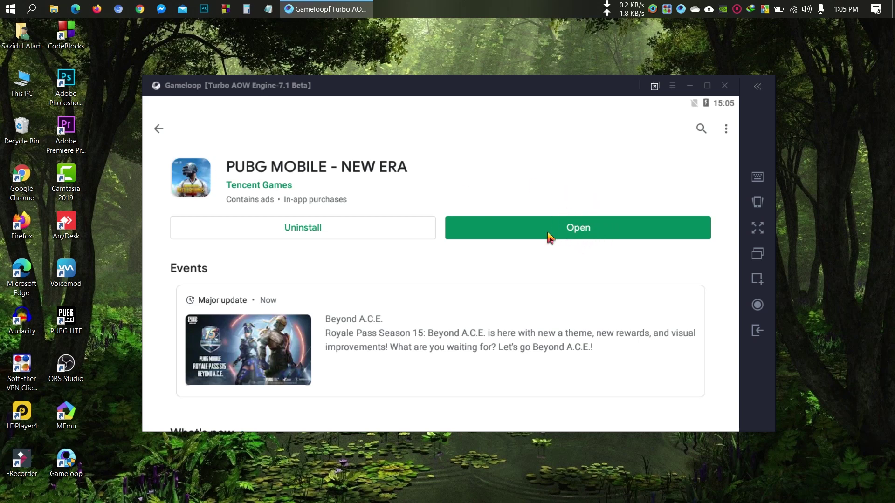
- Launch PUBG MOBILE from its store page and accept restarting the emulator at 1280x720
click(757, 335)
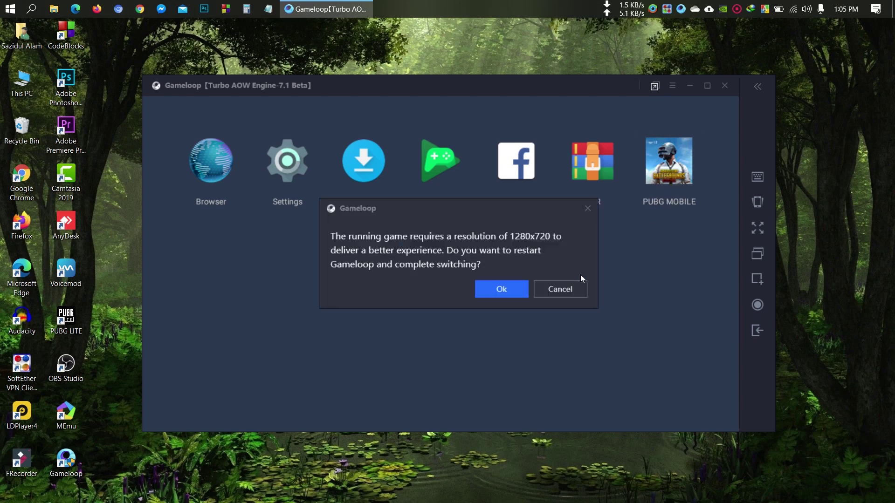
click(503, 289)
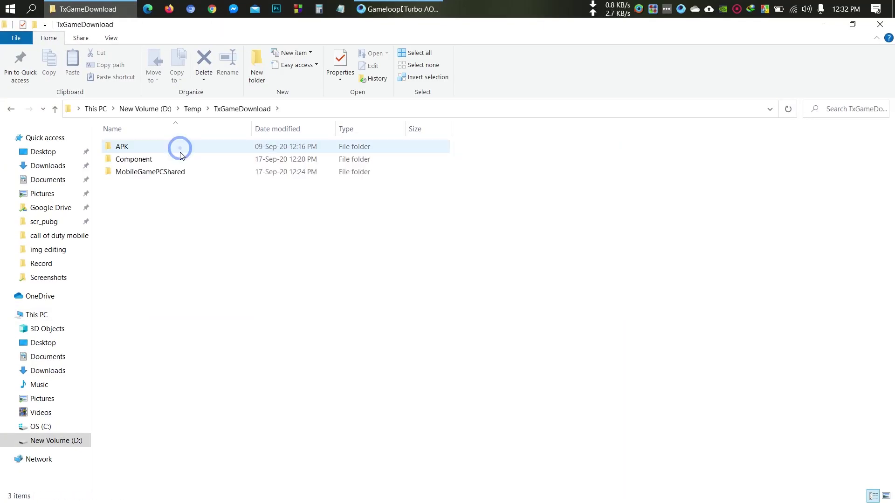
- Open MobileGamePCShared and copy both Call of Duty files from D:\cod mobile
double_click(179, 171)
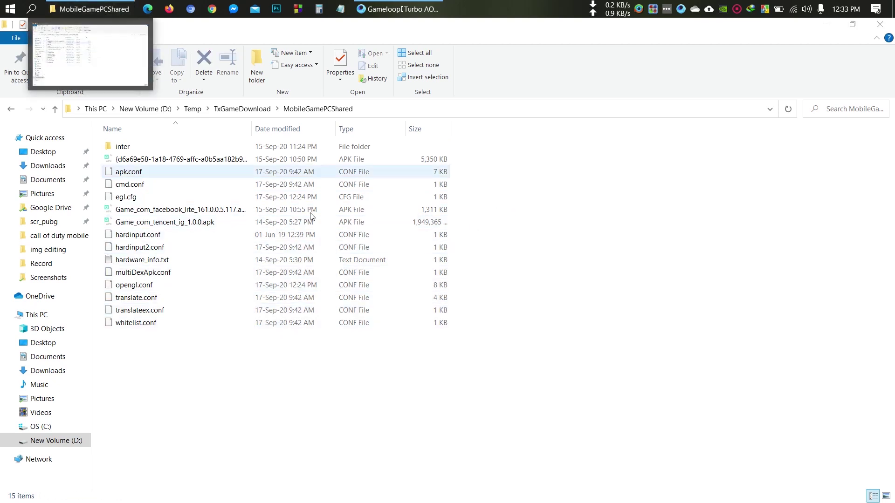
key(super+e)
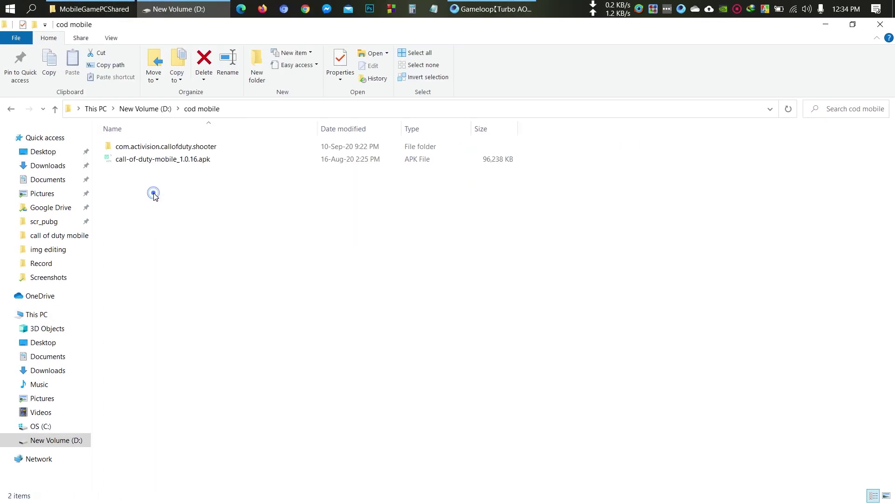
drag(165, 202, 152, 162)
key(ctrl+a)
key(ctrl+c)
key(alt+Tab)
- Create a 'cod' folder in MobileGamePCShared and paste the two Call of Duty files into it
key(ctrl+shift+n)
text(cod)
key(Return)
double_click(132, 160)
right_click(447, 252)
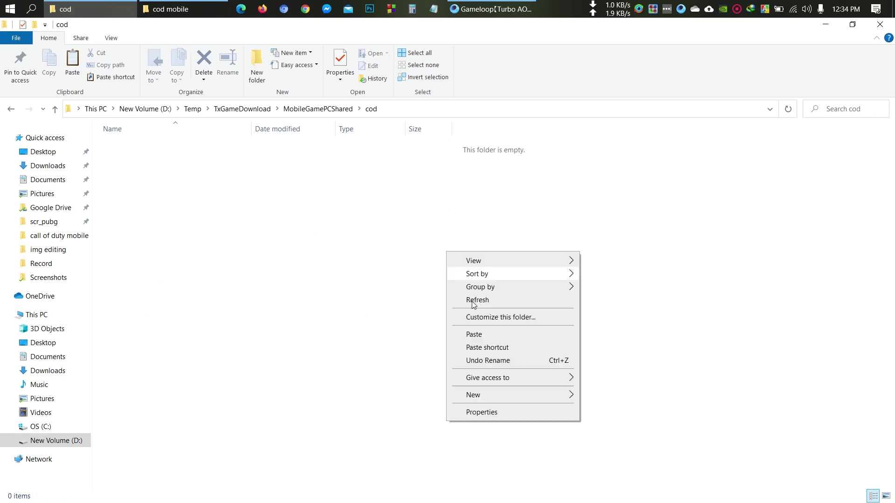
click(473, 334)
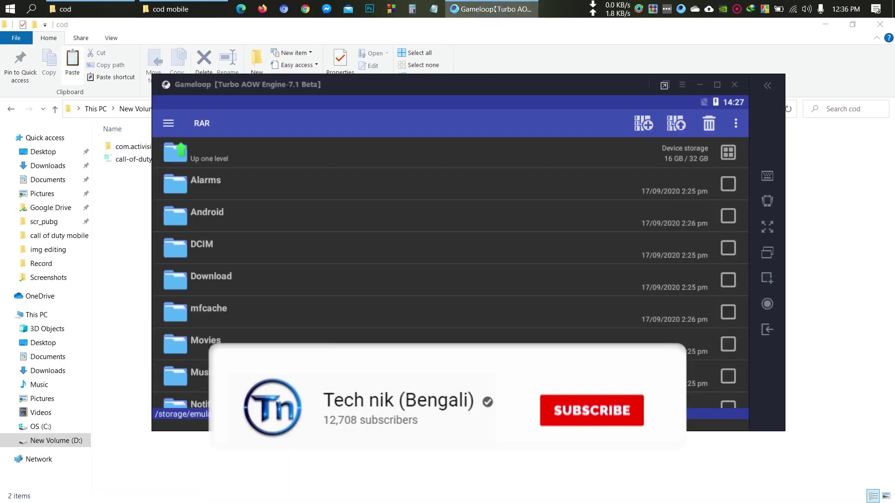
- In RAR, browse to the shared cod folder and install the Call of Duty apk
click(224, 156)
click(228, 159)
click(299, 275)
scroll(278, 224, down, 3)
scroll(278, 224, down, 5)
click(262, 293)
click(280, 246)
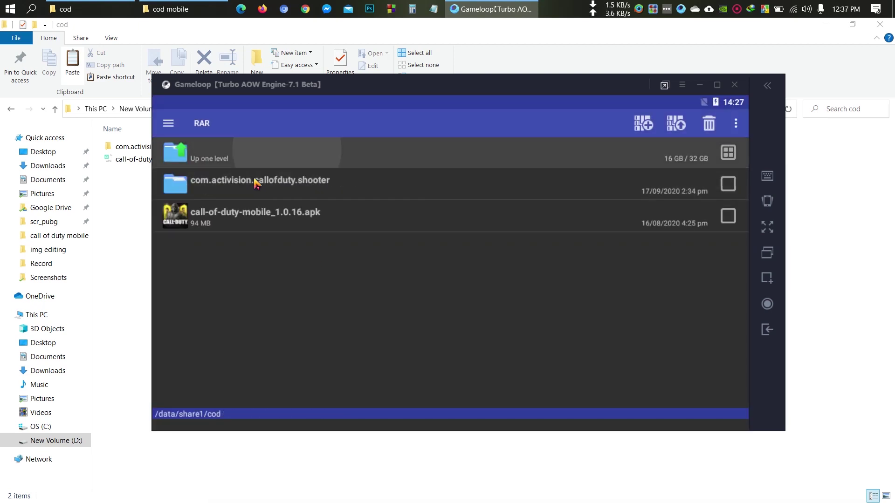
- Copy the Call of Duty OBB data folder into Android/obb
click(256, 183)
click(219, 270)
click(175, 146)
click(239, 222)
click(729, 122)
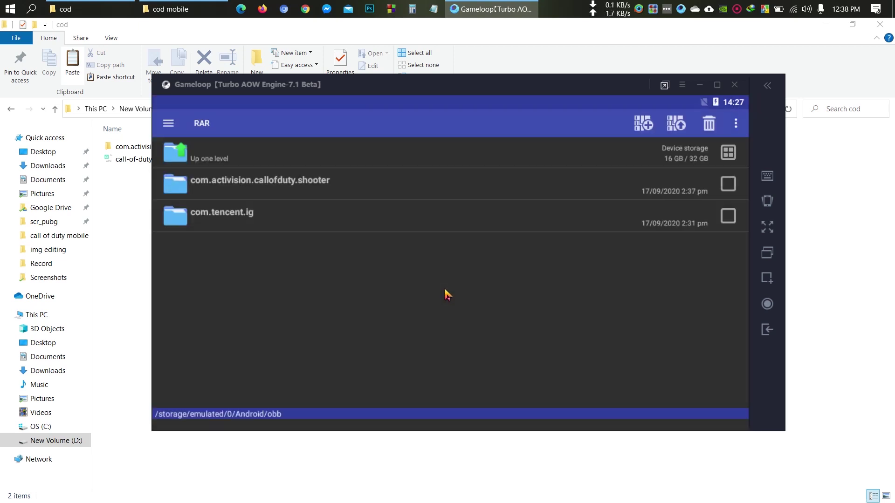
click(766, 331)
click(769, 330)
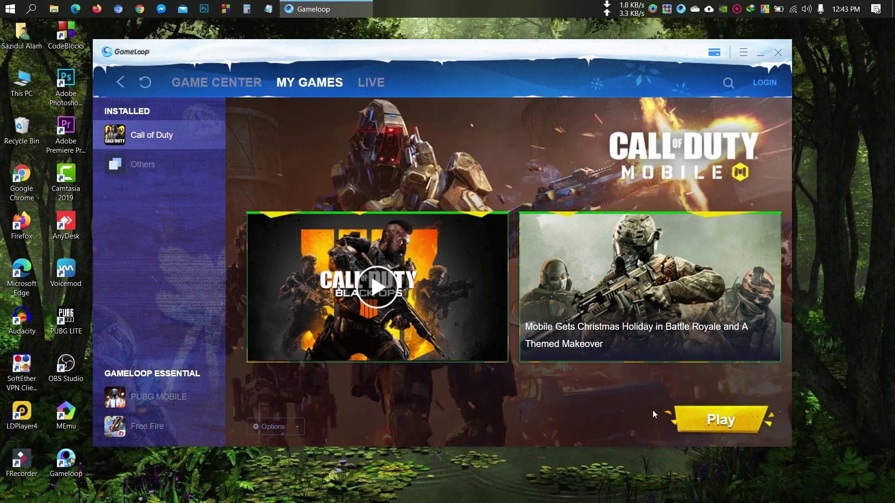
- Launch RAR from the Others apps, then load Google Play in the emulator's browser
click(142, 168)
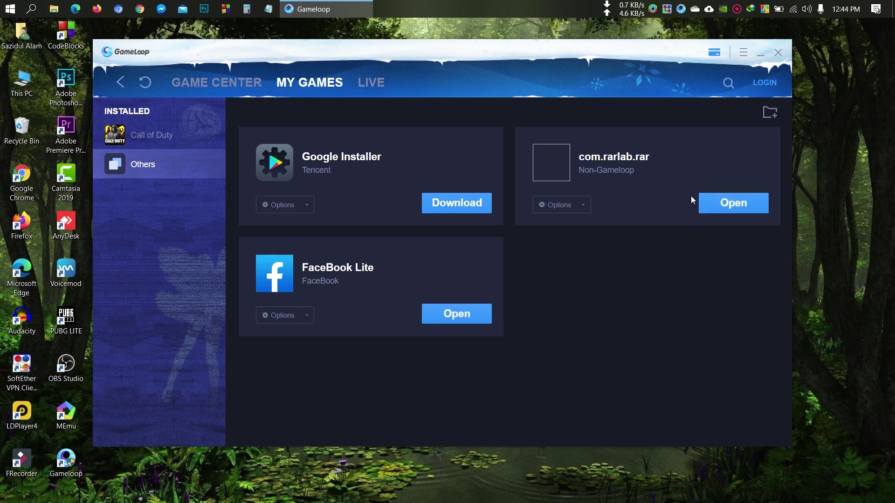
click(742, 202)
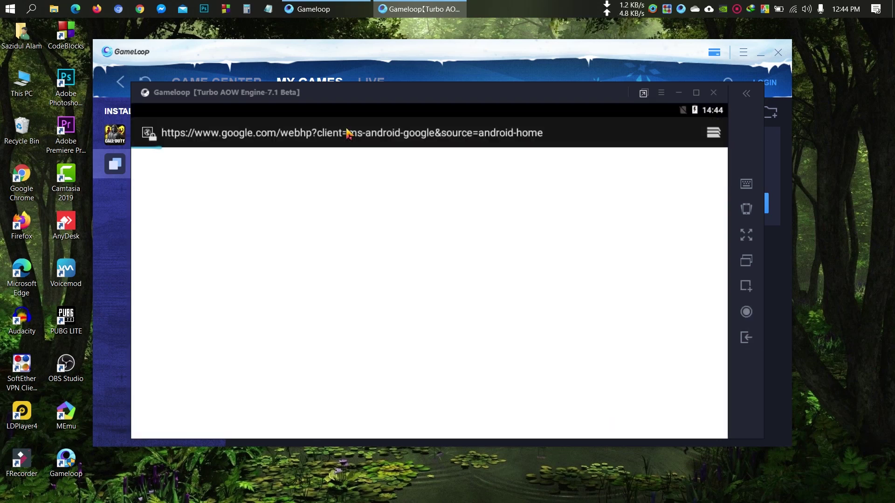
click(371, 134)
text(play)
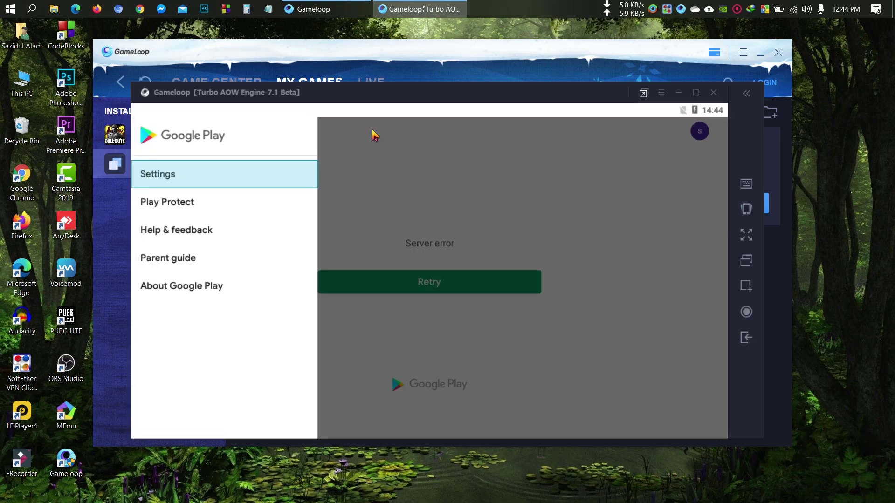
click(371, 133)
click(429, 282)
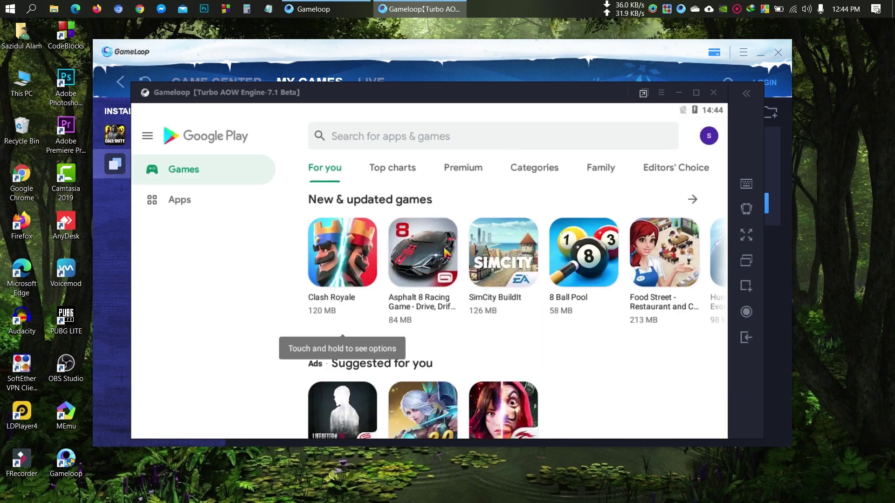
- Search the Play Store for 'cod' to confirm Call of Duty: Mobile is installed
click(473, 141)
text(cod)
key(Return)
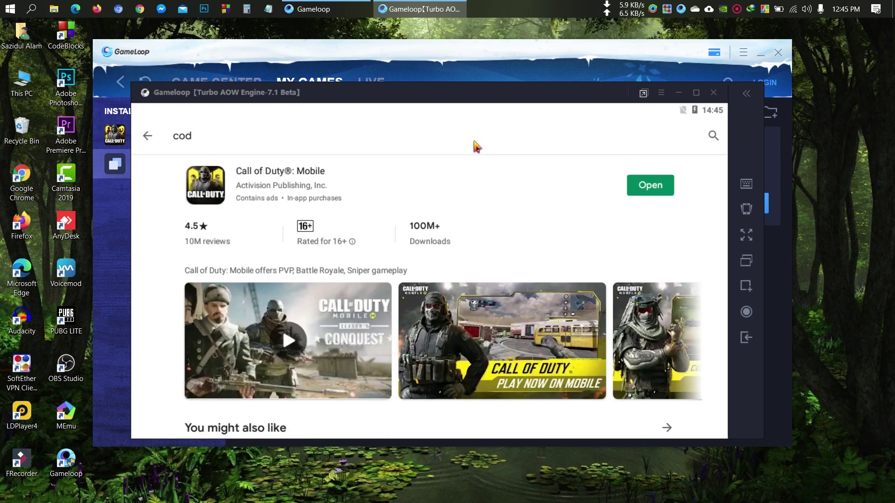